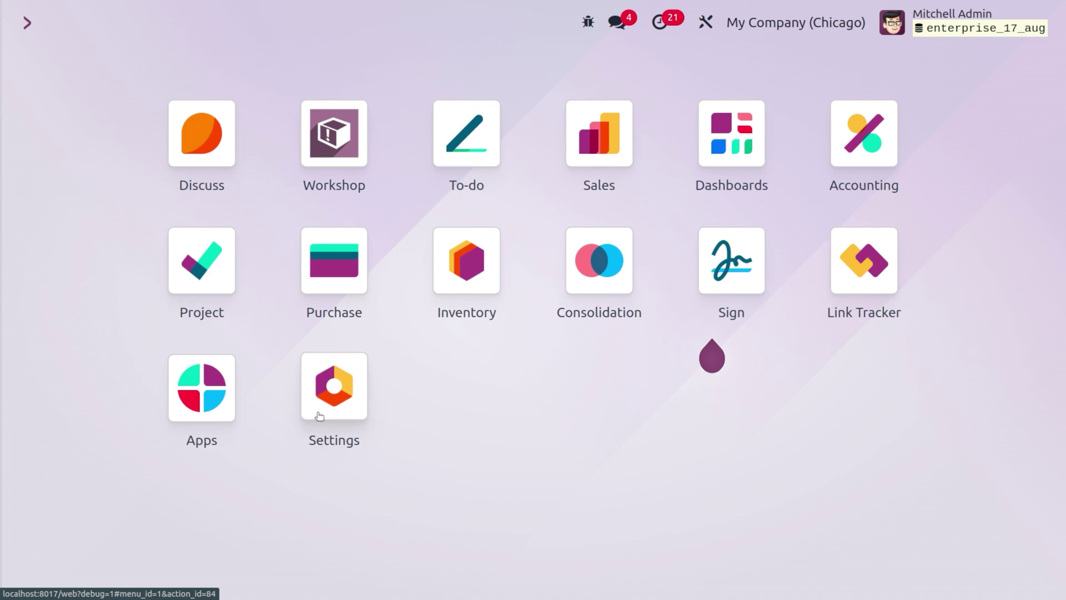
# Filter the Odoo settings by 'out' to reach Outgoing Email Servers under Discuss.
pyautogui.click(355, 417)
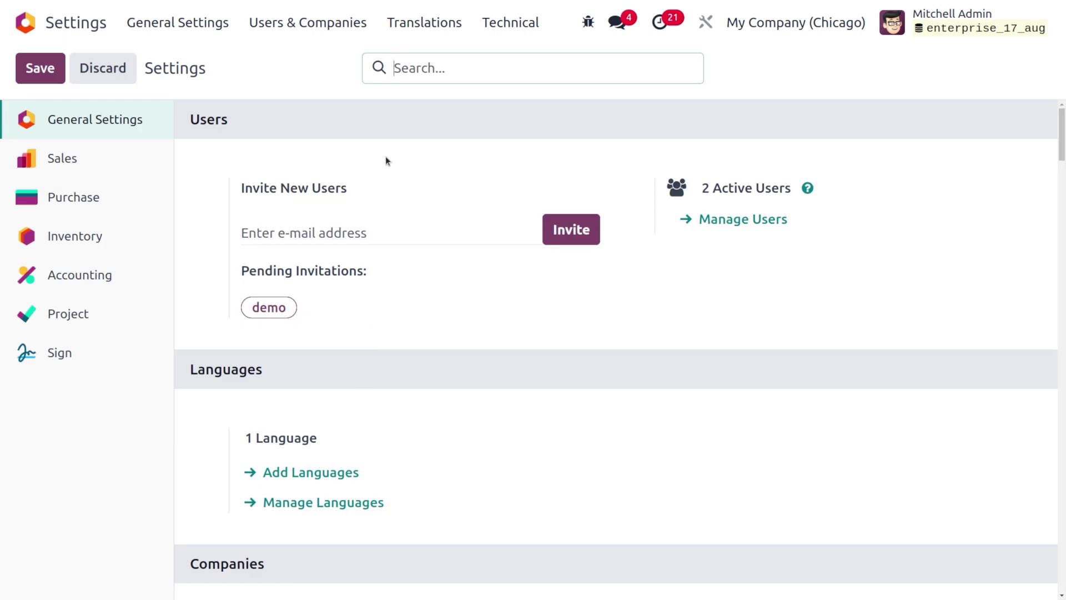
pyautogui.write('out')
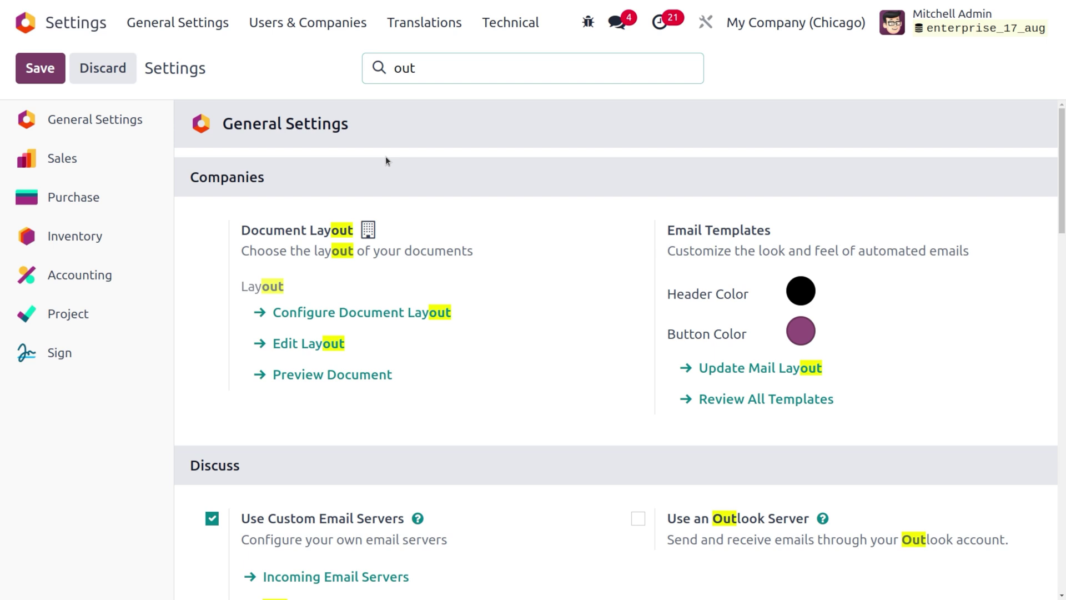
pyautogui.scroll(-4, 348, 428)
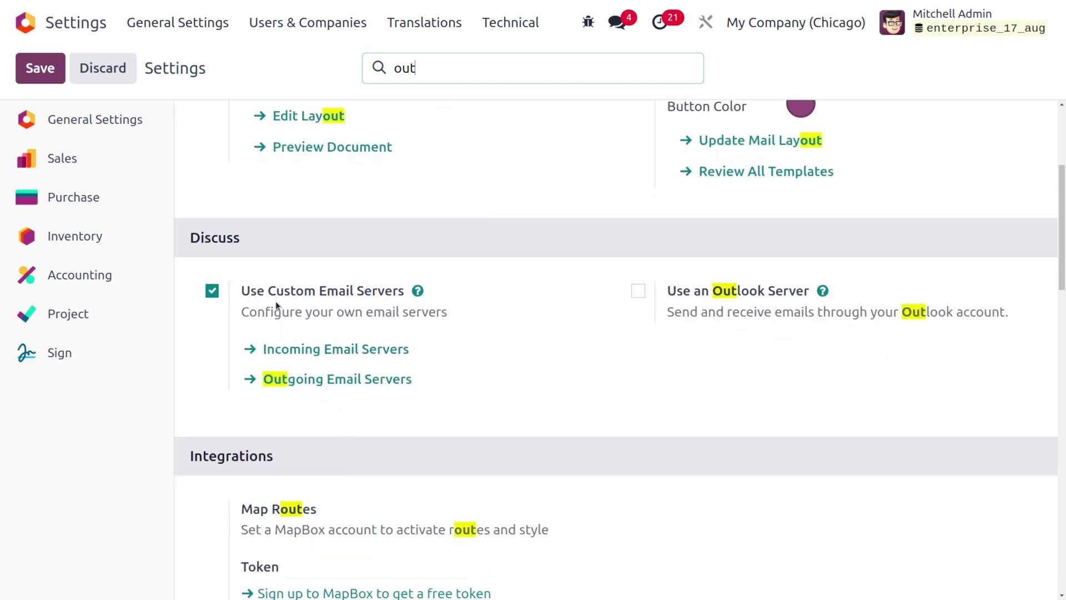
# Review the 'Outgoing' mail server: smtp.gmail.com, port 465, SSL/TLS, leaving it unchanged.
pyautogui.click(330, 380)
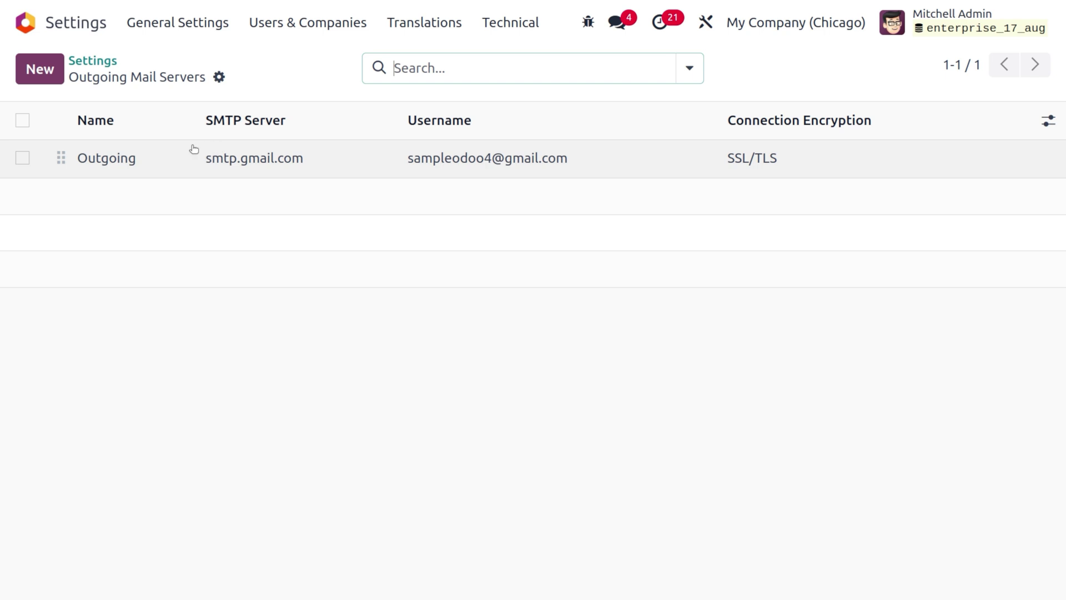
pyautogui.click(173, 163)
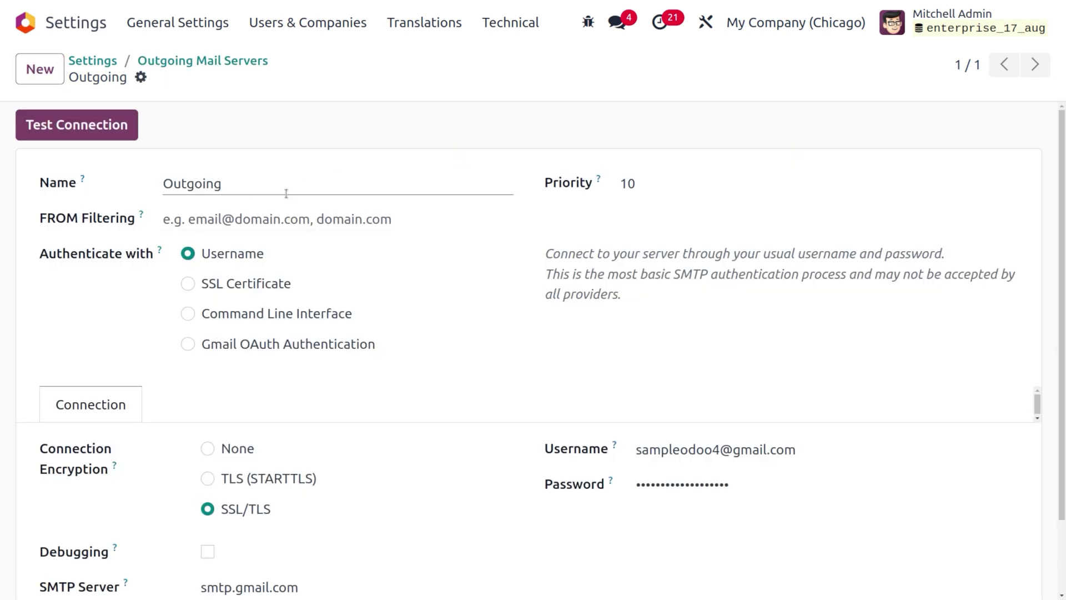
pyautogui.scroll(-1, 287, 191)
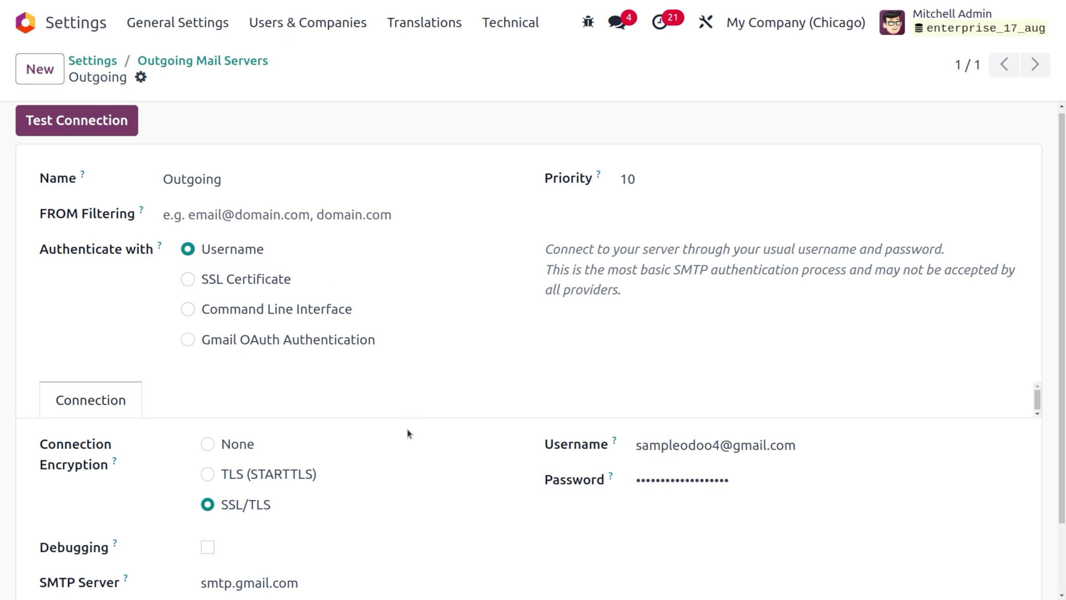
pyautogui.scroll(-2, 408, 430)
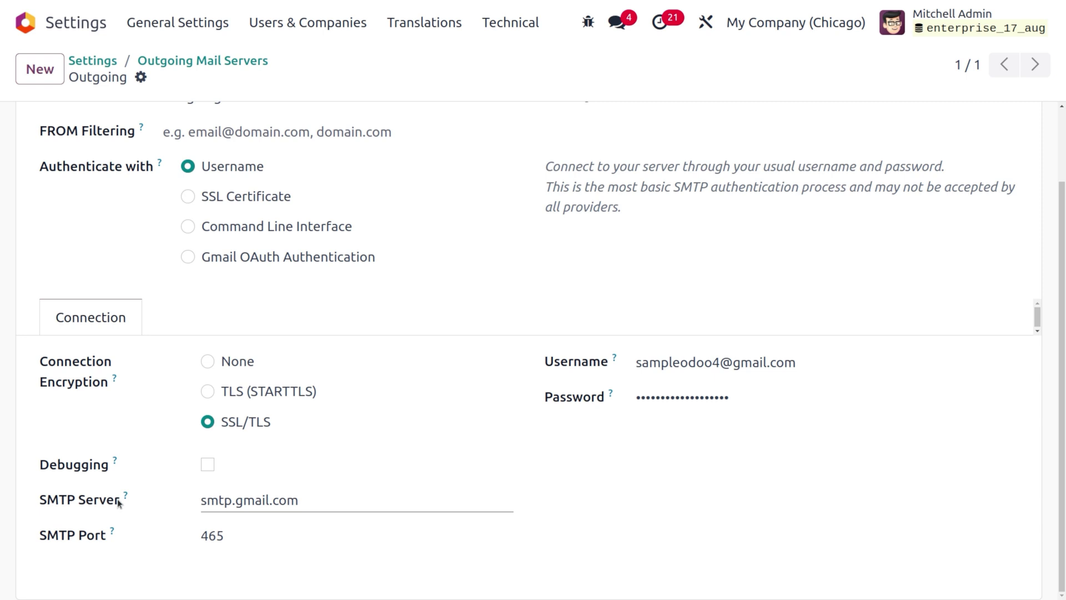
pyautogui.click(248, 502)
pyautogui.click(161, 465)
pyautogui.scroll(2, 531, 306)
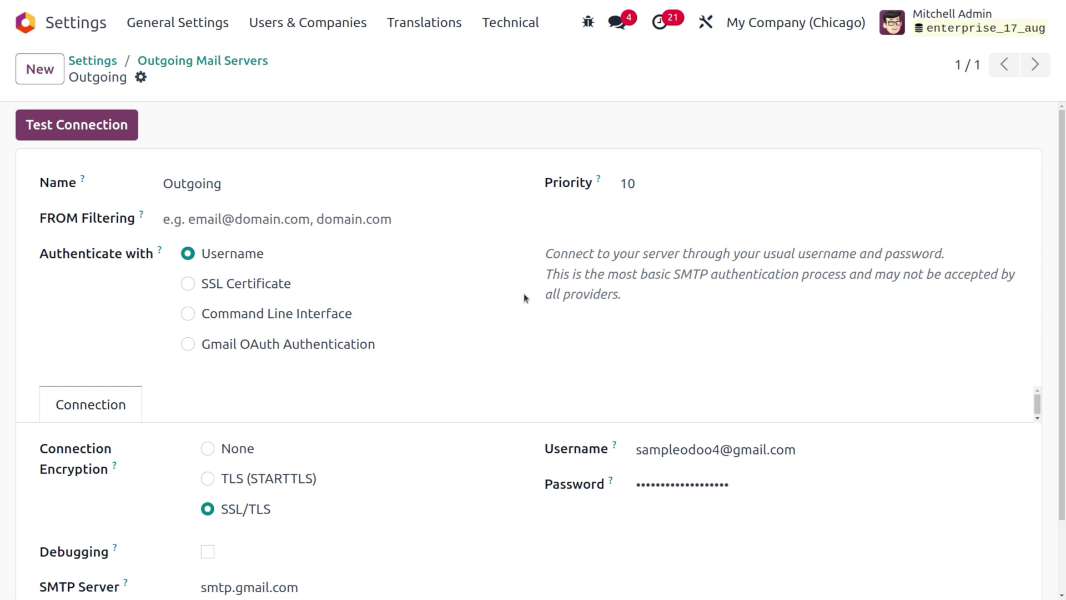
# Open the Office Design project's task board from the Project app.
pyautogui.click(26, 23)
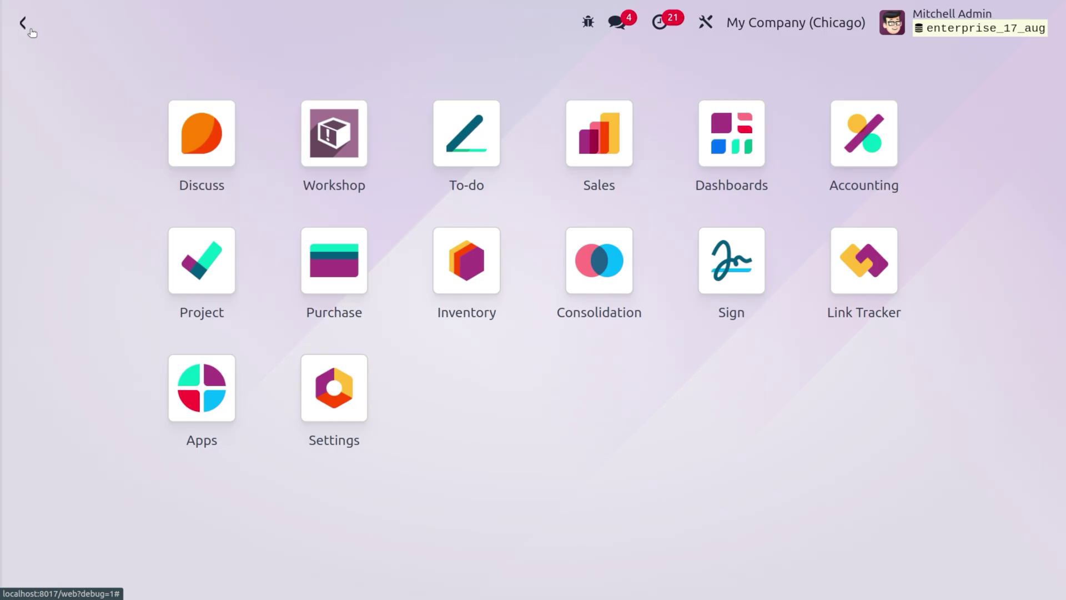
pyautogui.write('p')
pyautogui.press('Return')
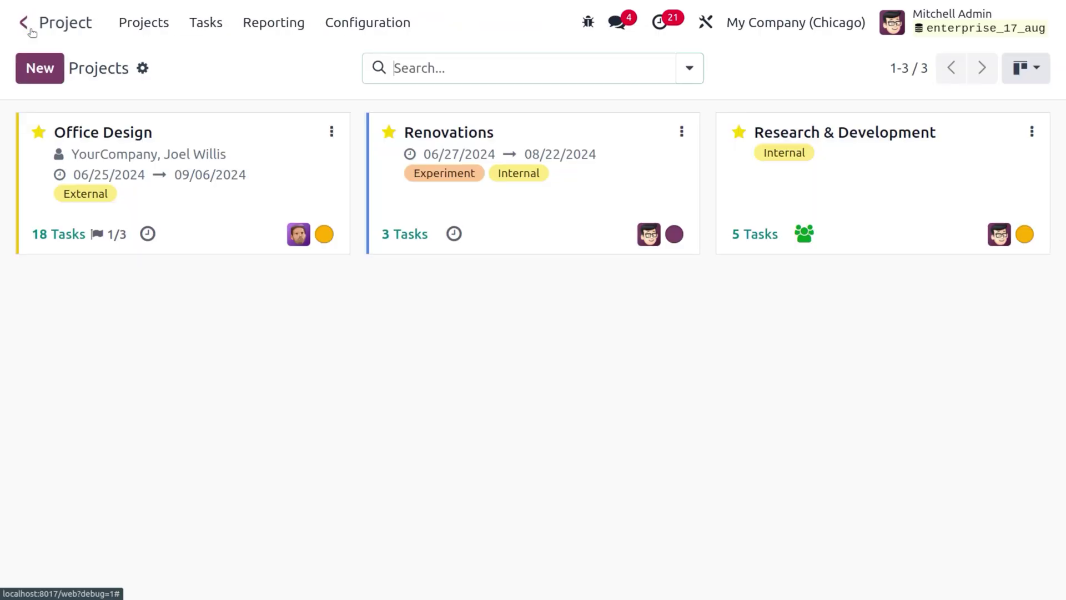
pyautogui.click(240, 146)
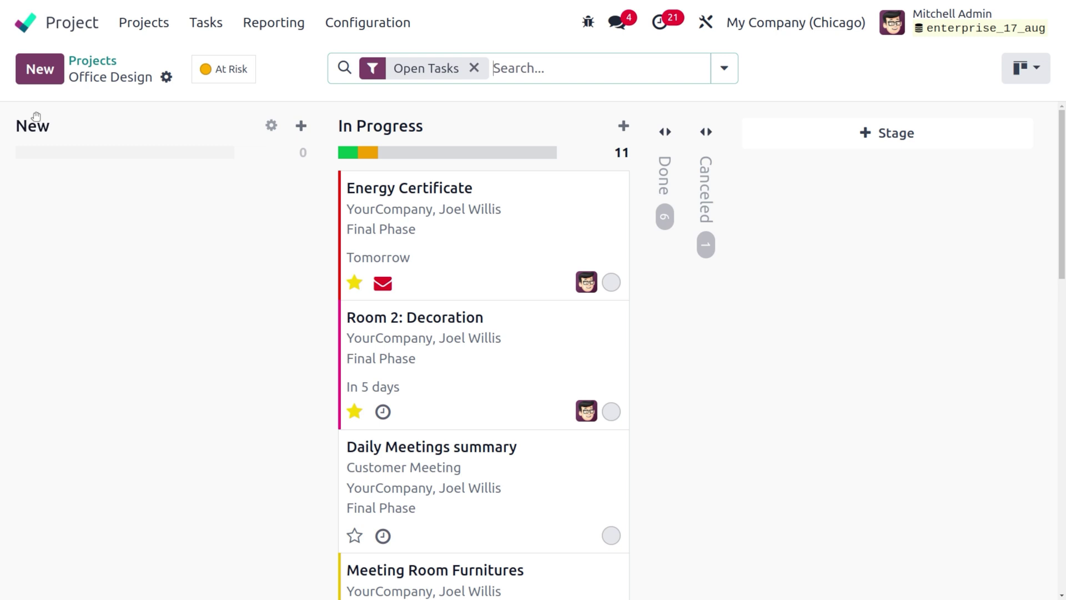
# Open the Office Design automation rule 'Stage is set to New' sending the Request Acknowledgment email.
pyautogui.click(271, 126)
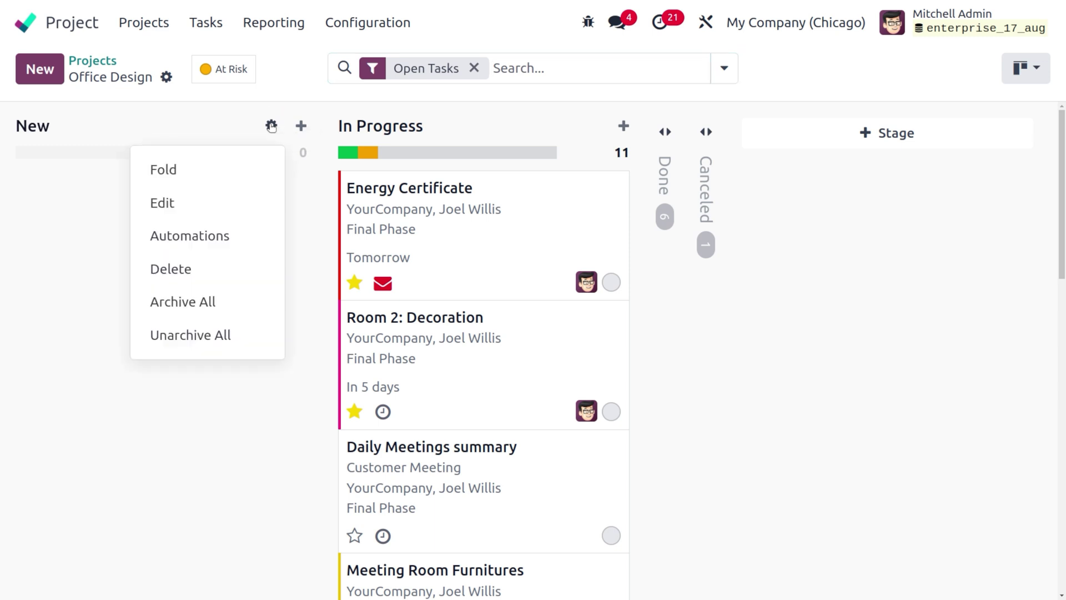
pyautogui.click(163, 239)
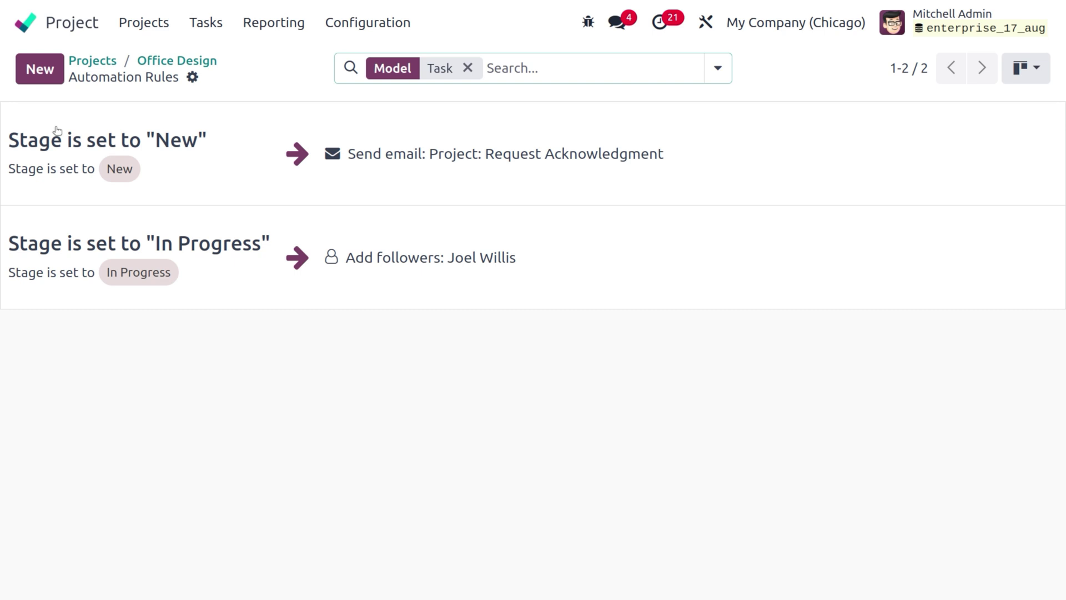
pyautogui.click(199, 149)
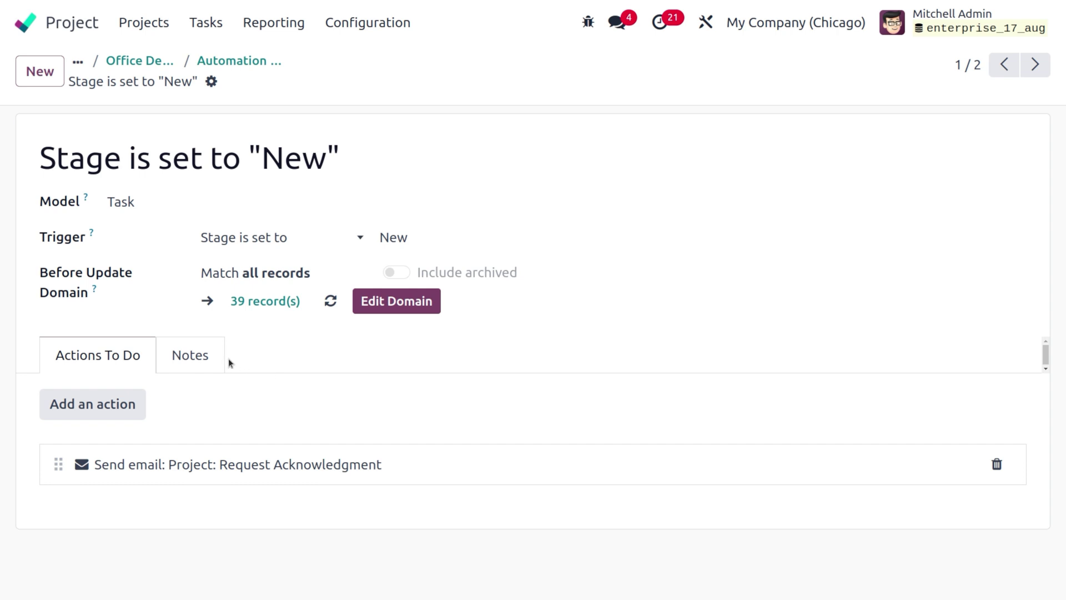
# Keep the acknowledgment action's Send Email As on Email, save it, and return to Office Design.
pyautogui.click(266, 464)
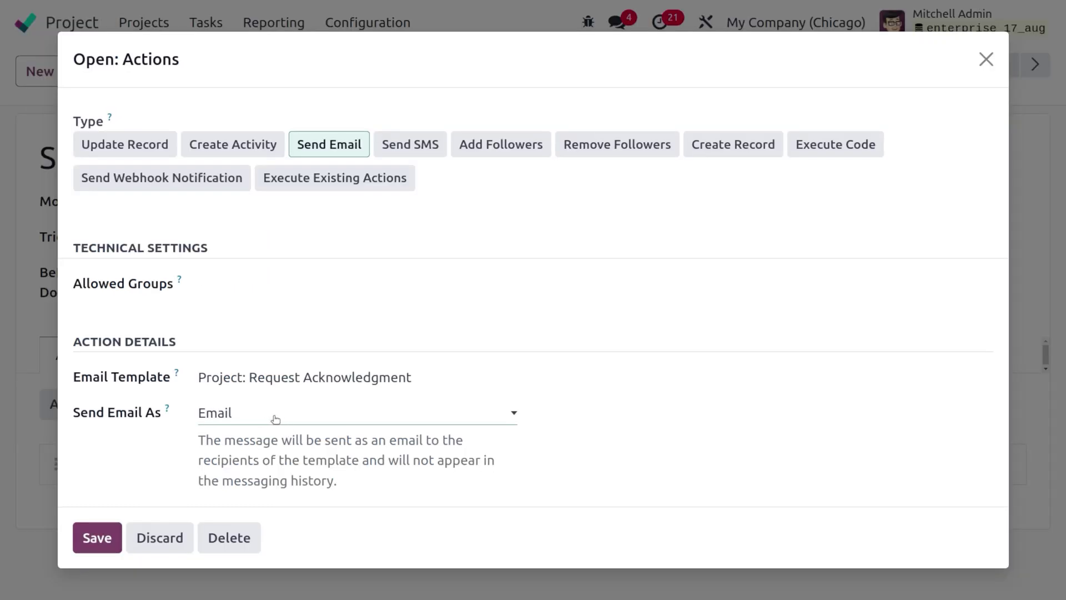
pyautogui.click(276, 419)
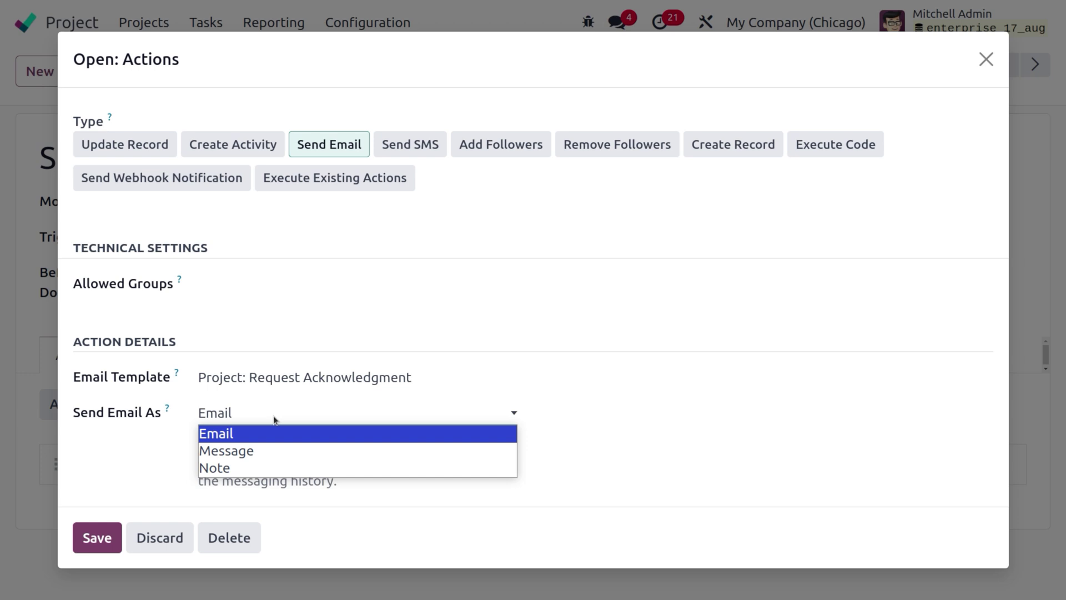
pyautogui.click(97, 538)
pyautogui.click(97, 538)
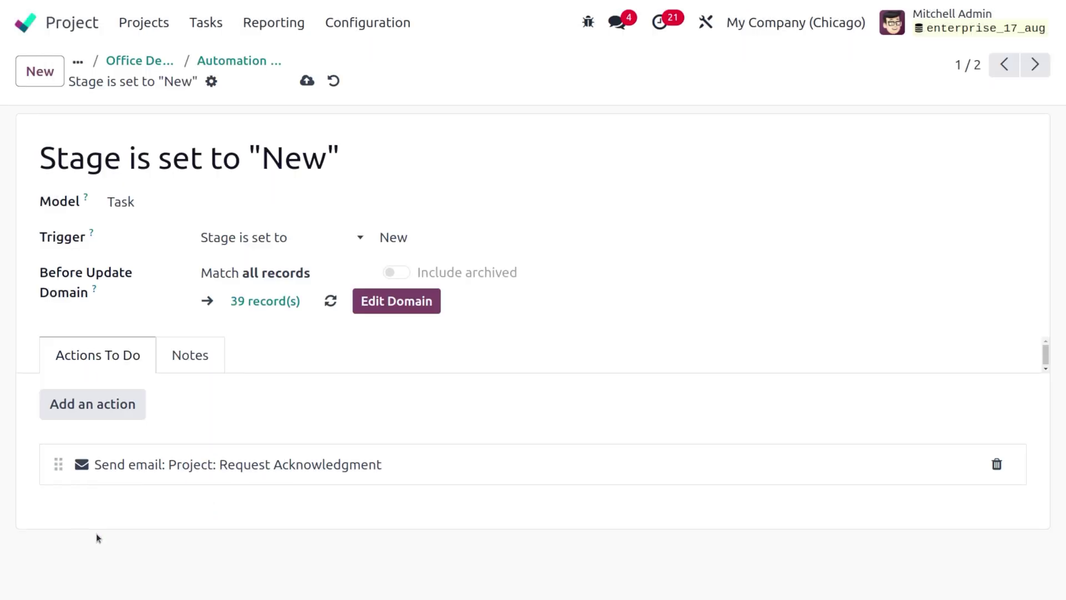
pyautogui.click(146, 68)
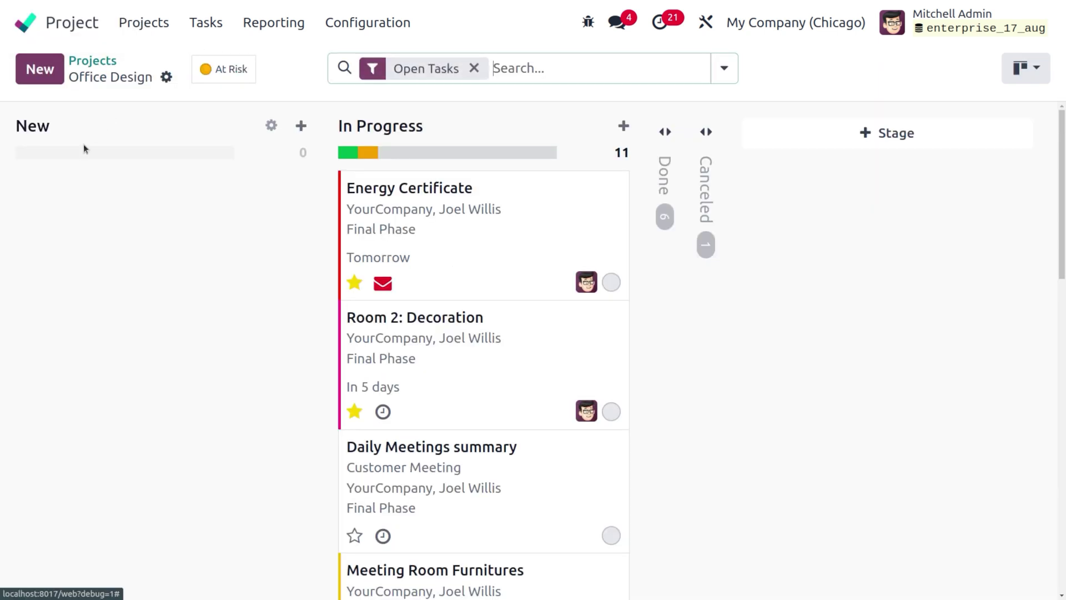
# Quick-create a 'Send Invitation' task in the New stage, assigned to the admin user.
pyautogui.click(50, 81)
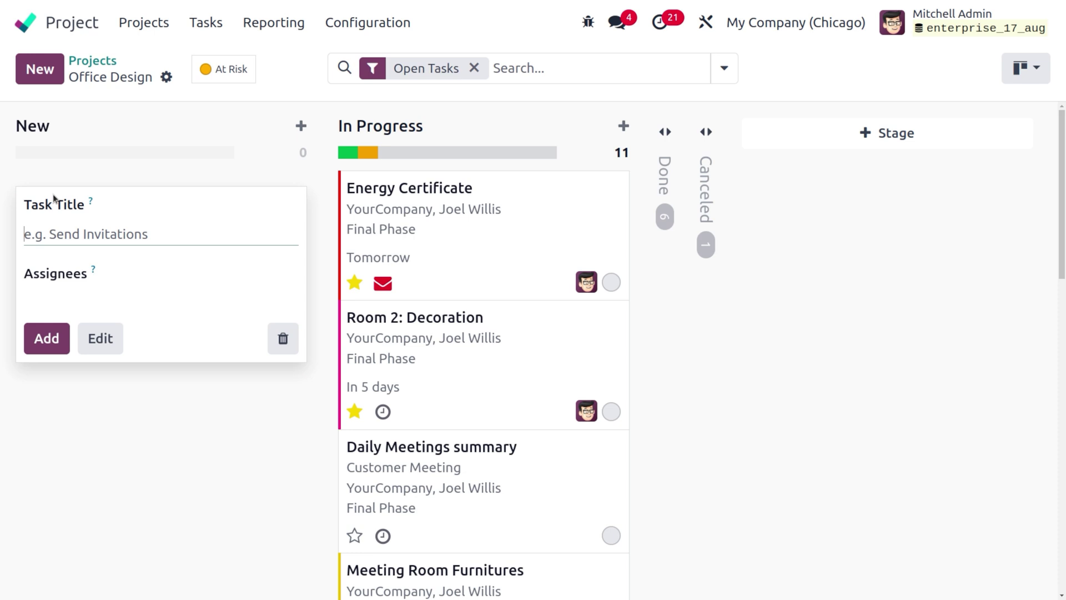
pyautogui.write('Se')
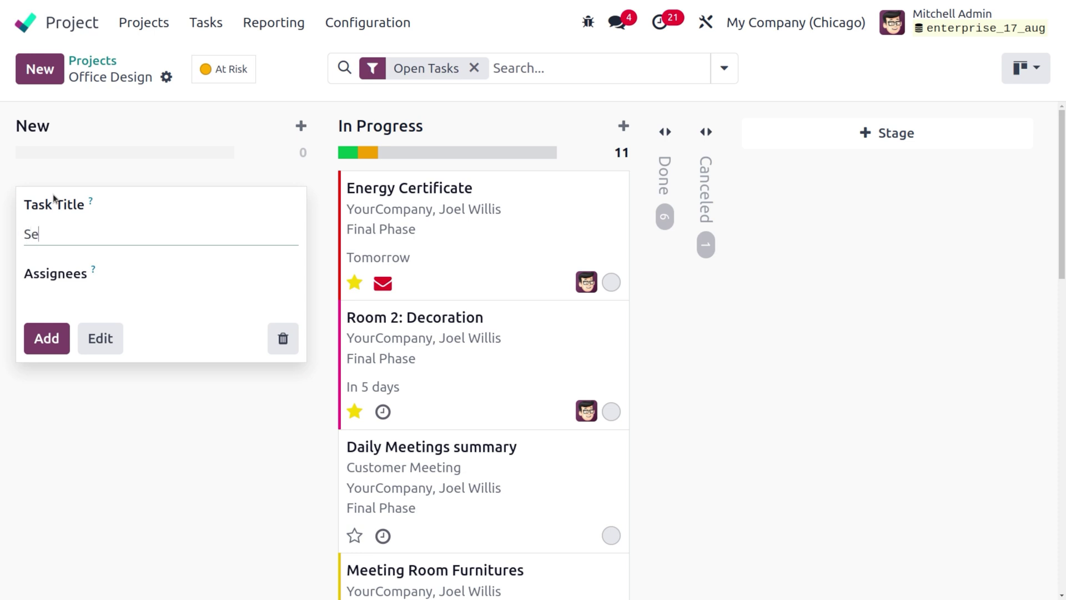
pyautogui.write('nd Invitation')
pyautogui.click(85, 297)
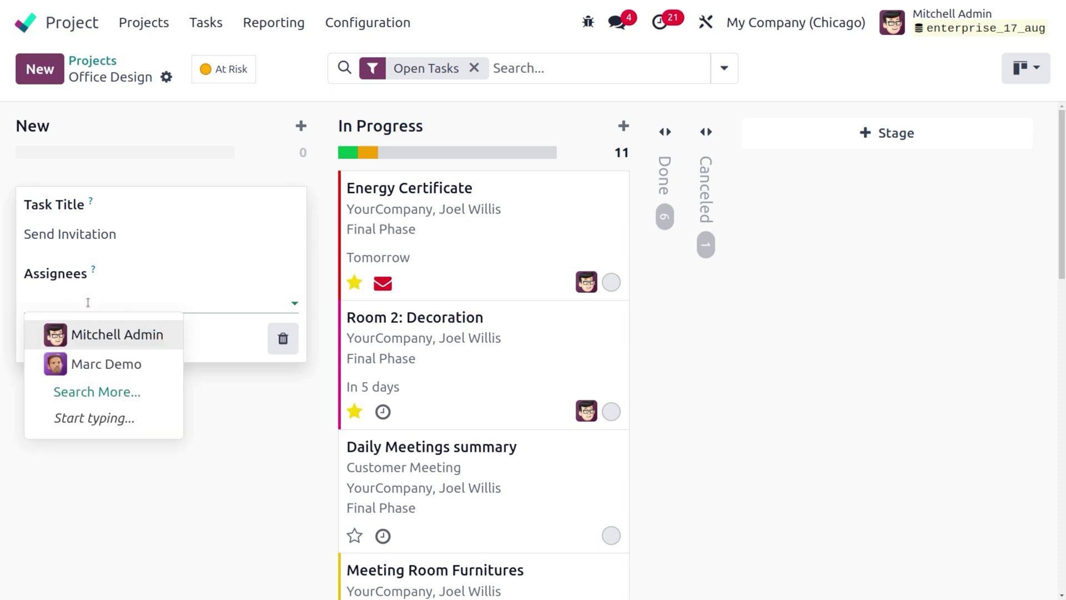
pyautogui.click(115, 333)
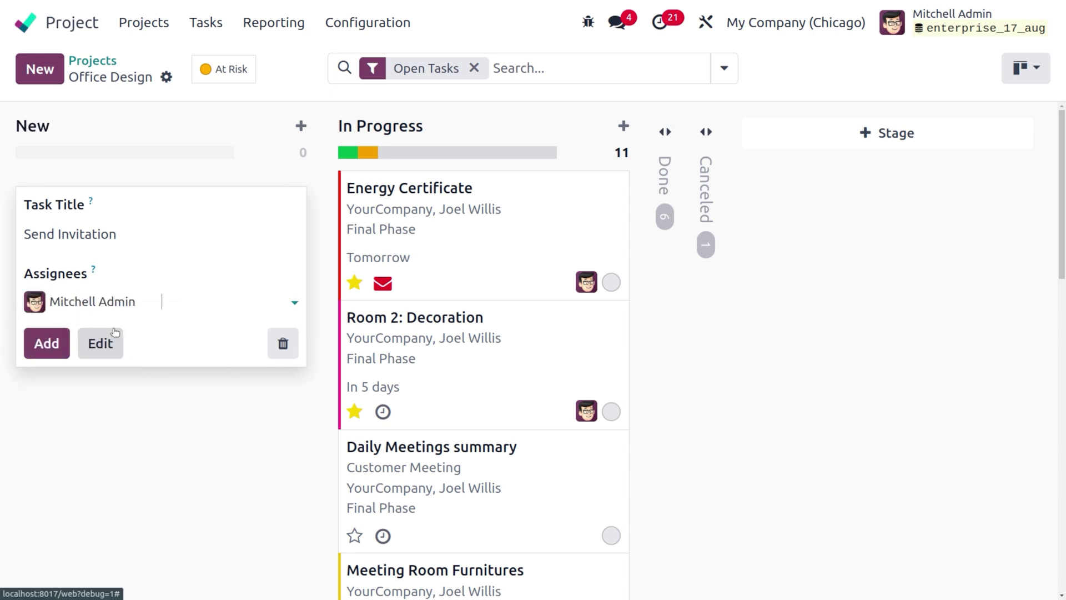
pyautogui.click(50, 343)
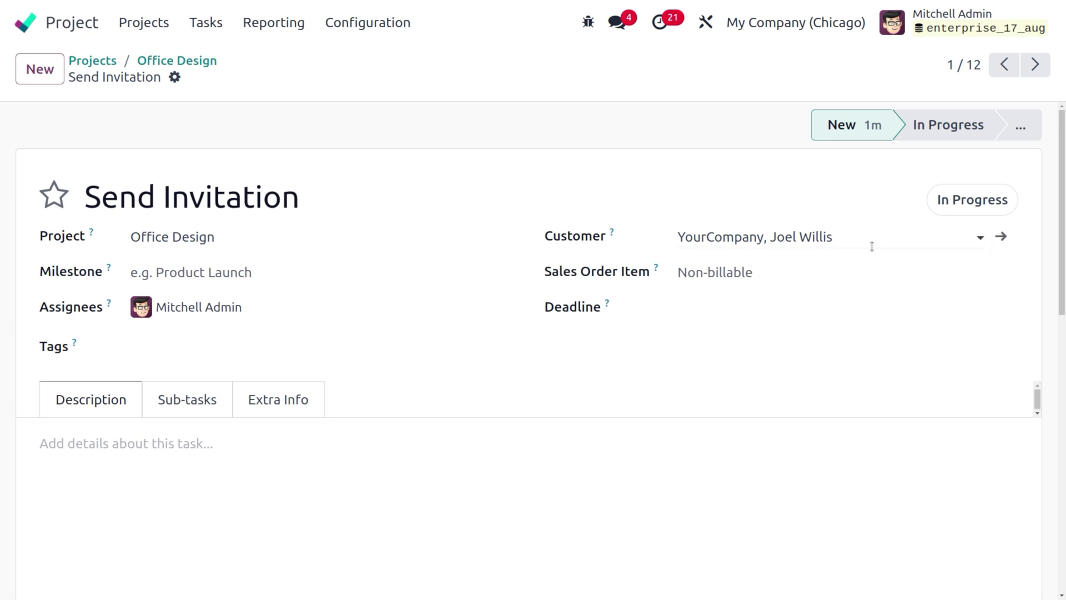
# View the task customer's contact record, then go back via the task to the Office Design board.
pyautogui.click(1005, 236)
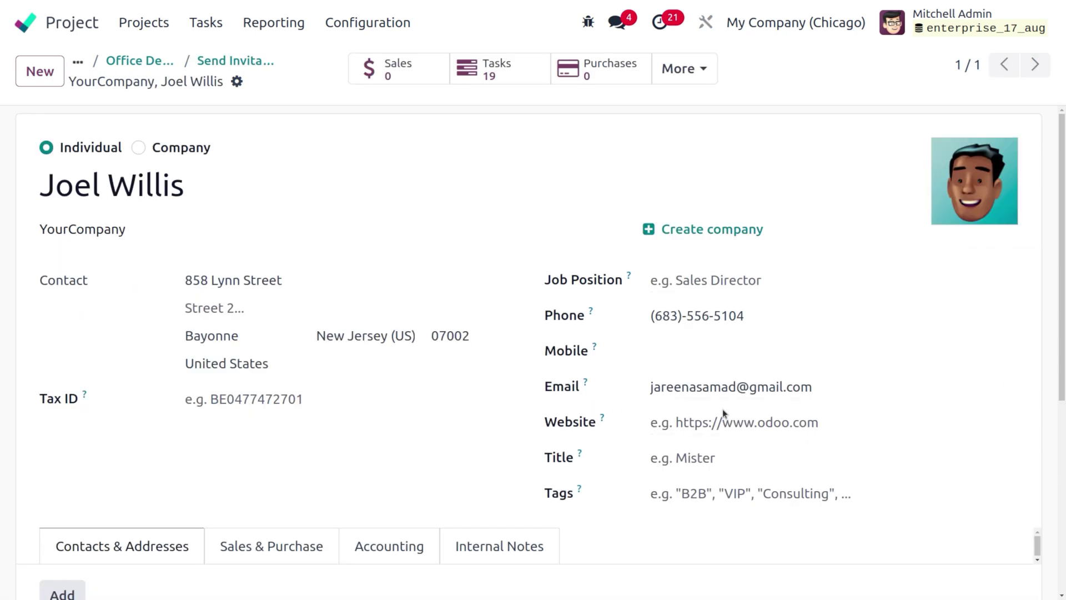
pyautogui.click(222, 60)
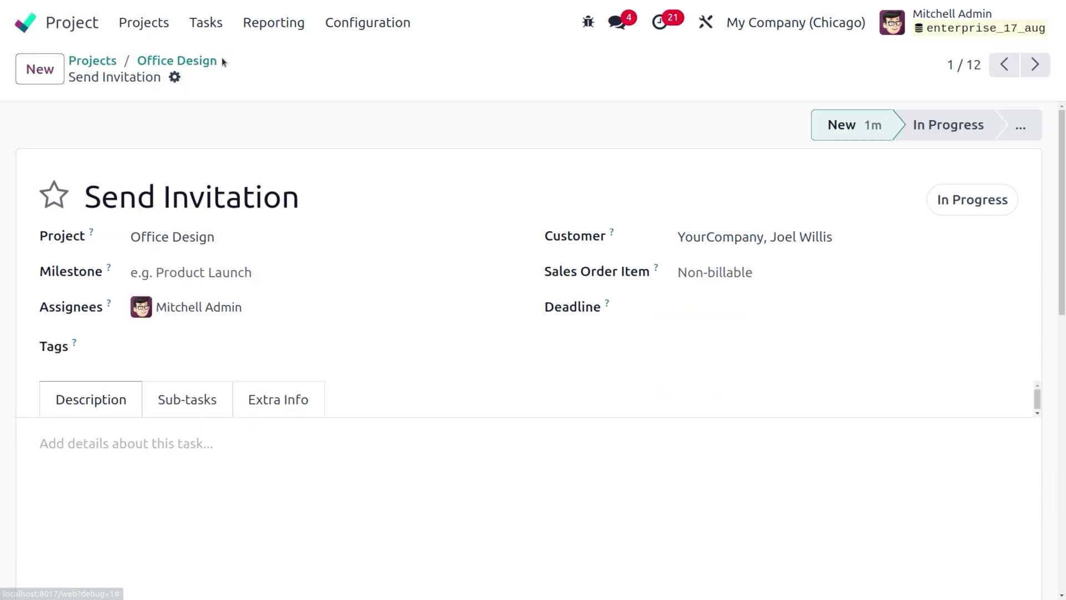
pyautogui.click(169, 61)
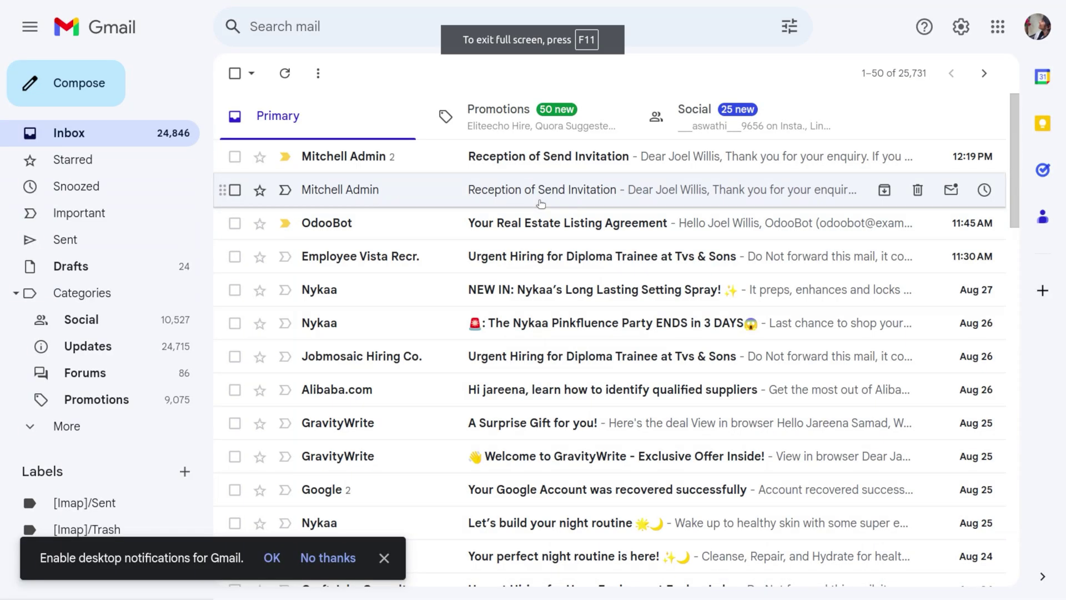
# Read the 'Reception of Send Invitation' acknowledgment email in the Gmail inbox.
pyautogui.click(515, 166)
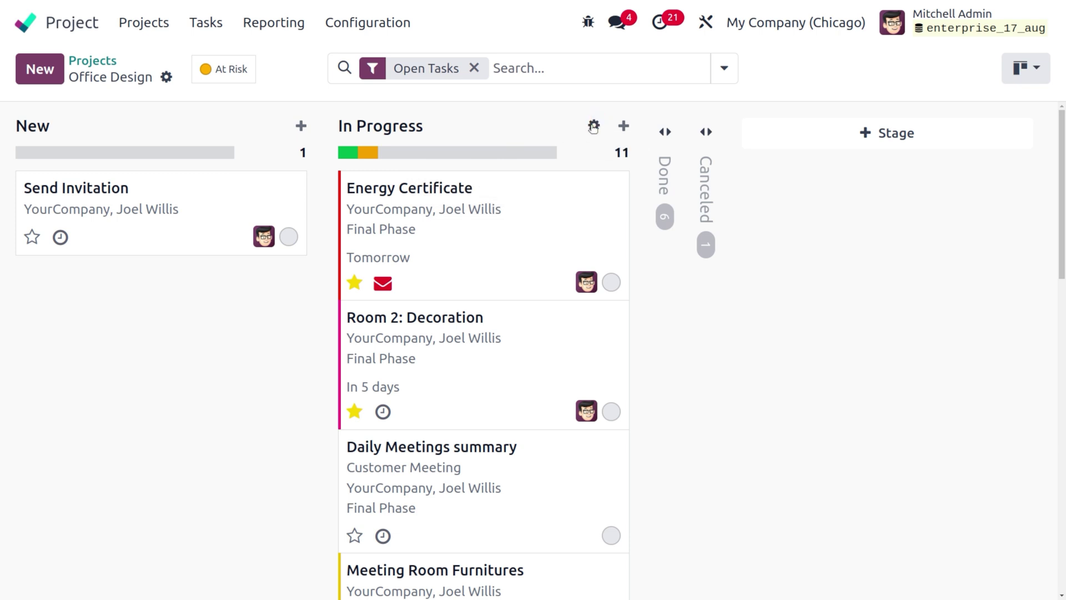
# Open the Office Design automation rule 'Stage is set to In Progress' from the column's Automations.
pyautogui.click(593, 124)
pyautogui.click(508, 235)
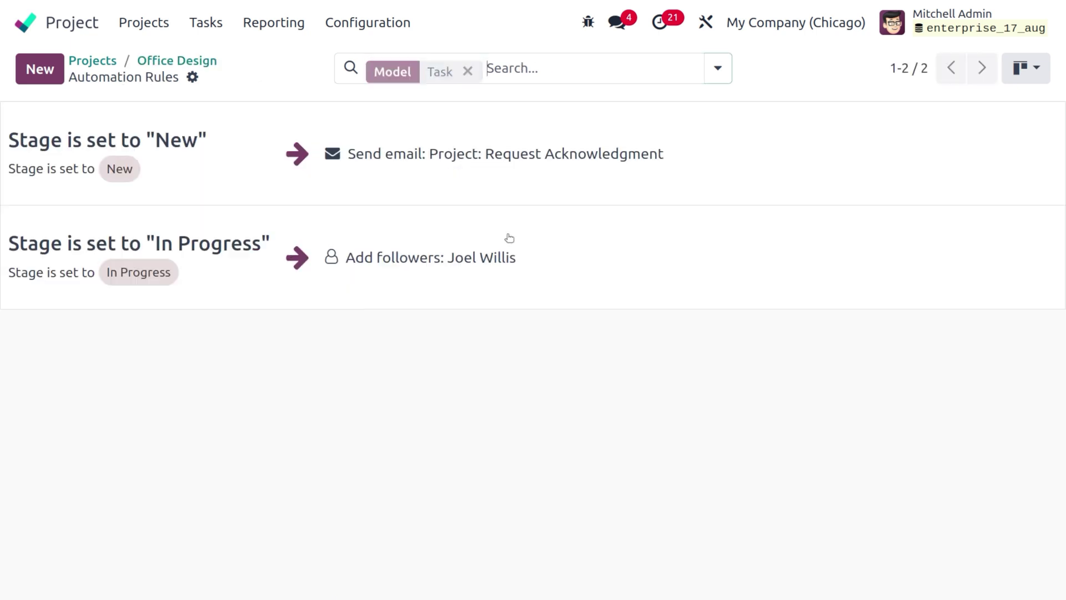
pyautogui.click(235, 228)
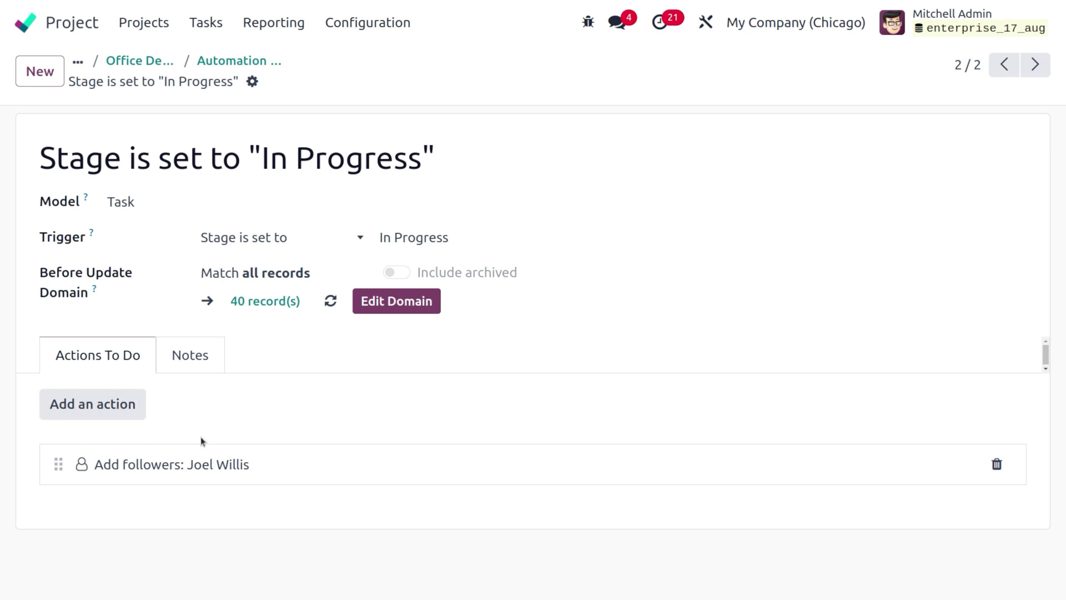
# Check the rule's add-followers action for the customer contact, save it, and return to Office Design.
pyautogui.click(228, 463)
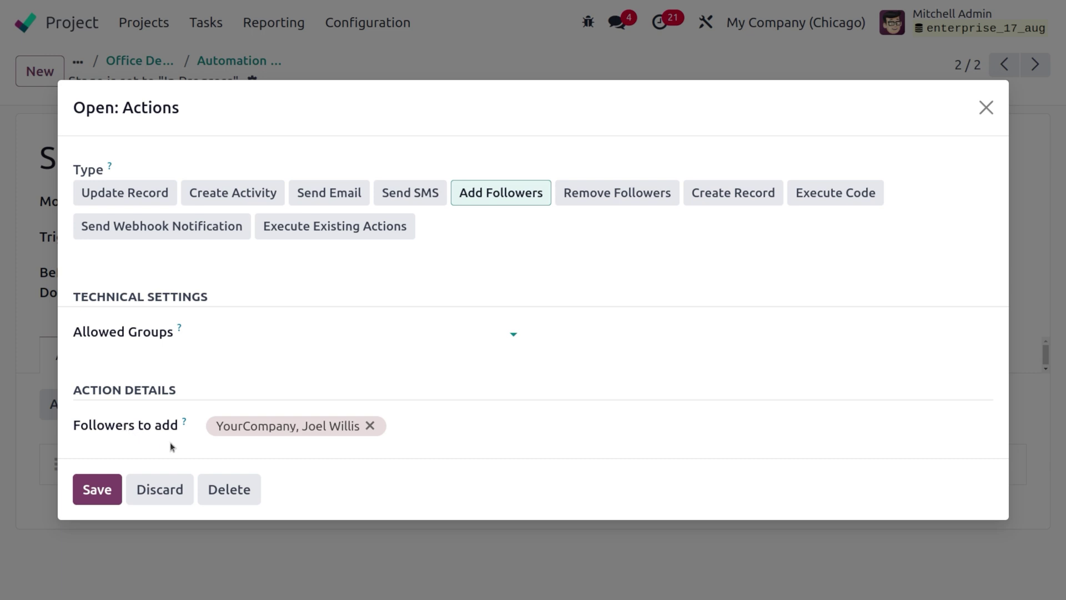
pyautogui.click(84, 497)
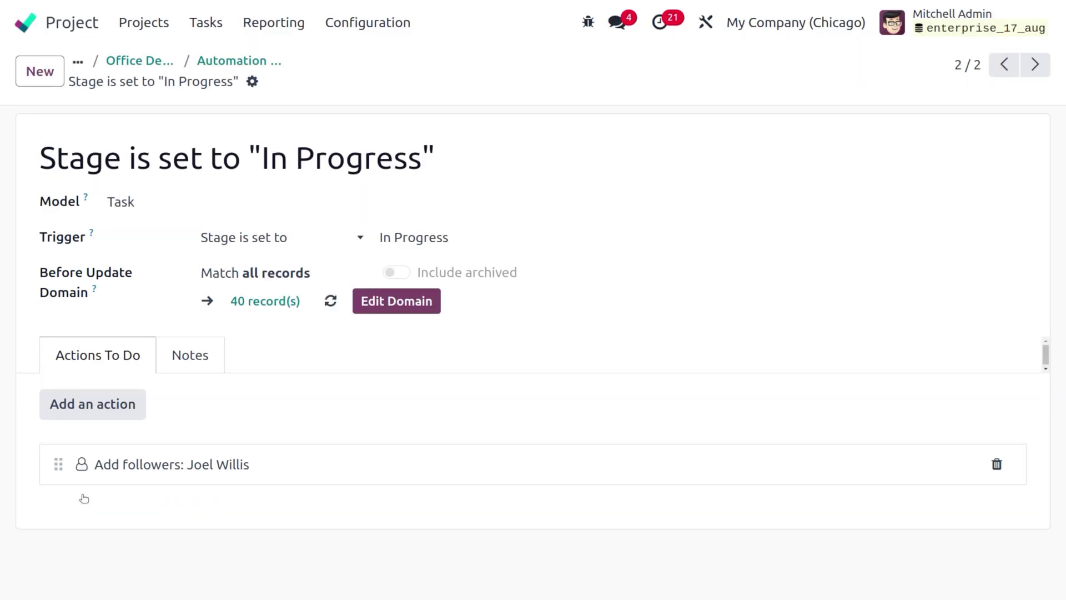
pyautogui.click(148, 61)
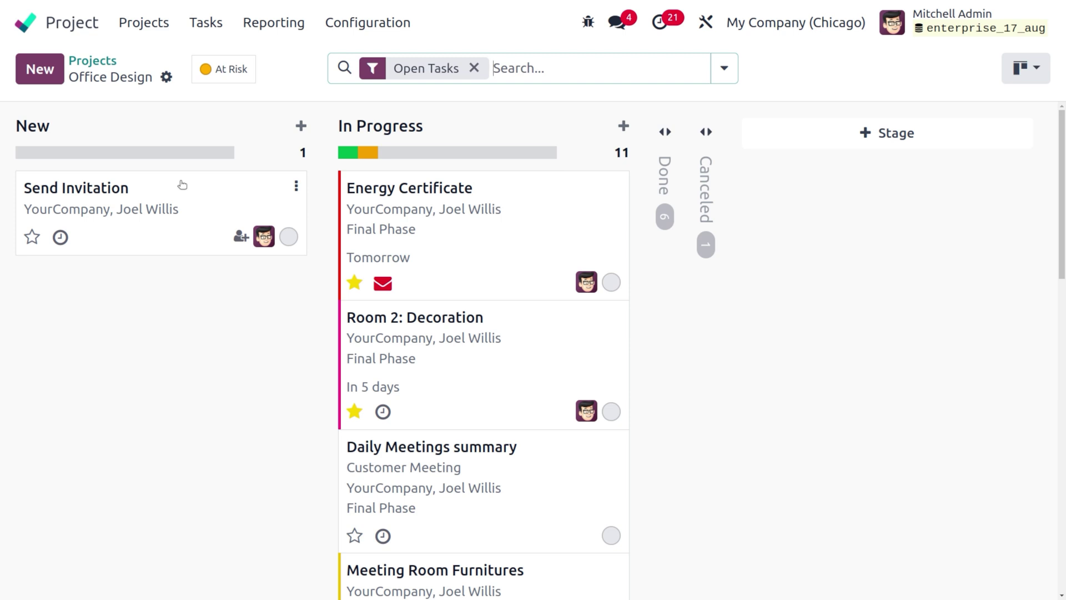
# Move the Send Invitation card into the In Progress stage and open the task.
pyautogui.moveTo(172, 199); pyautogui.dragTo(488, 184)
pyautogui.click(517, 176)
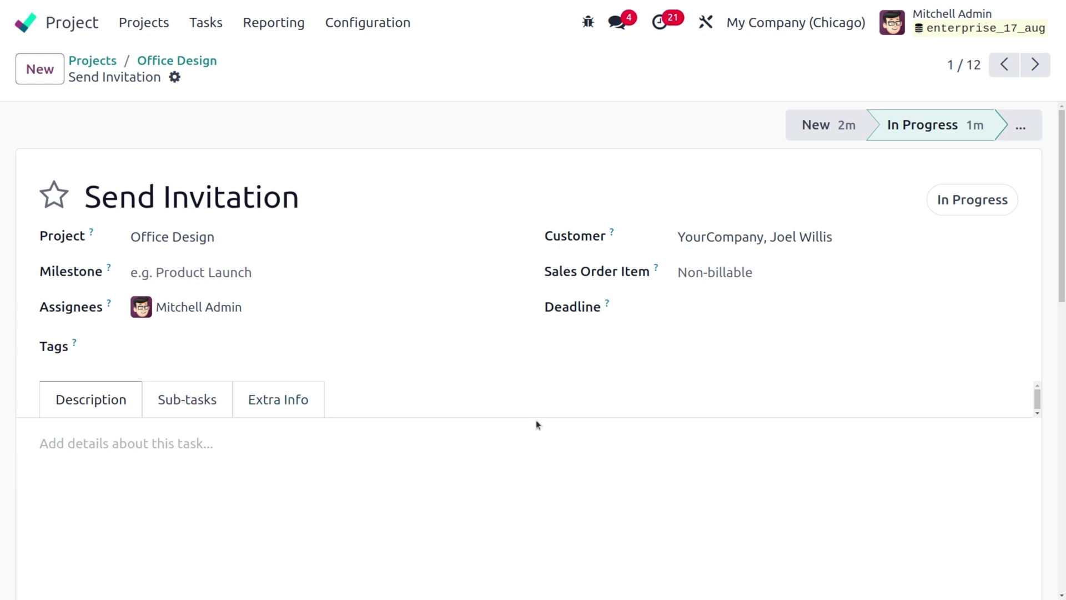
# Check the task's followers list, now three followers including the customer contact.
pyautogui.scroll(-5, 535, 420)
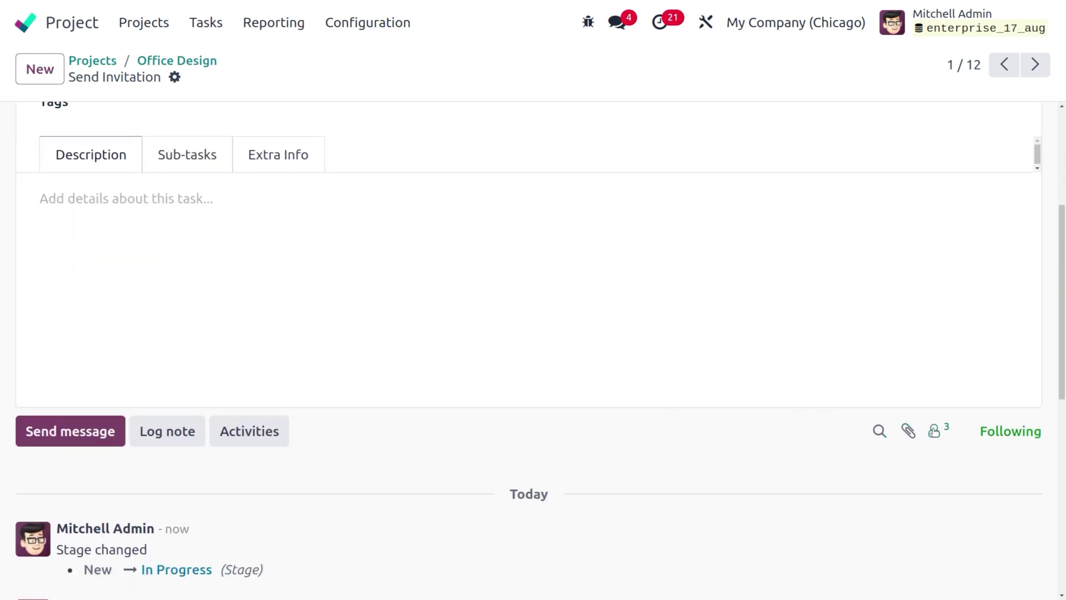
pyautogui.click(934, 431)
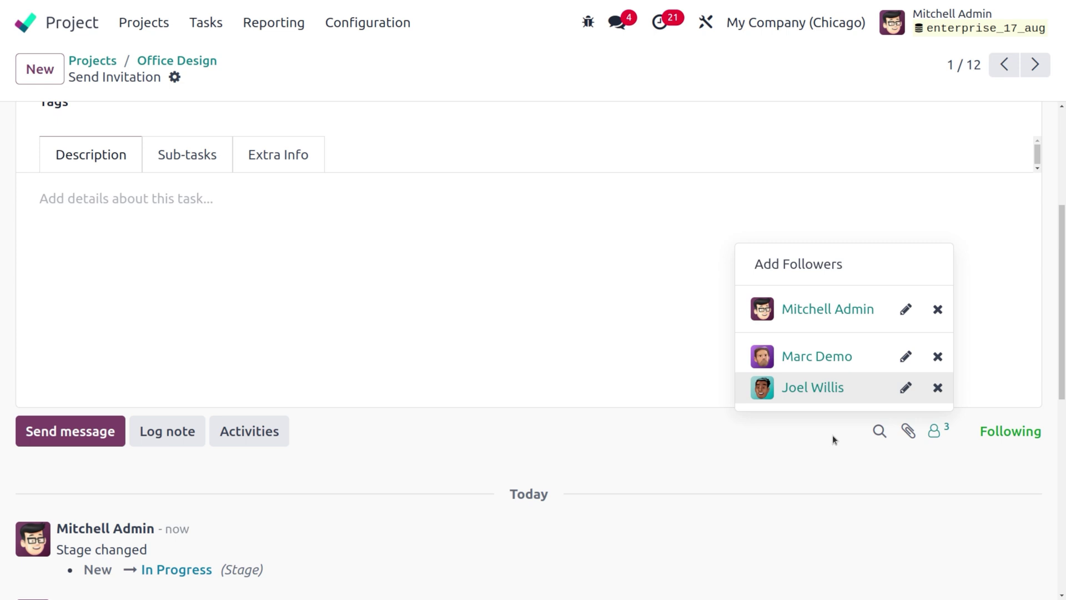
pyautogui.scroll(5, 560, 355)
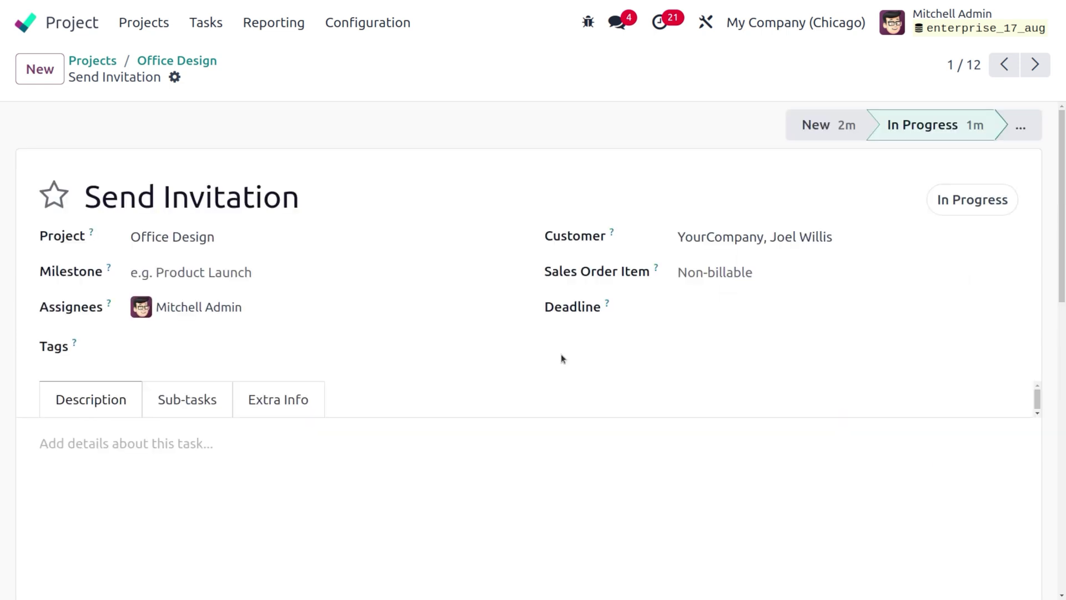